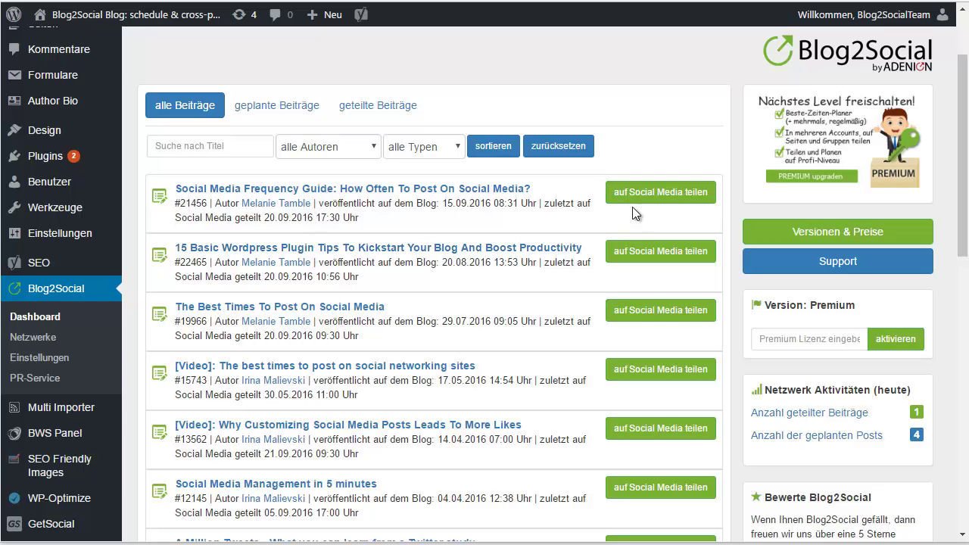
Open social media sharing for the post "Social Media Frequency Guide: How Often To Post On Social Media?" and review its network drafts through the image selection
left_click(653, 196)
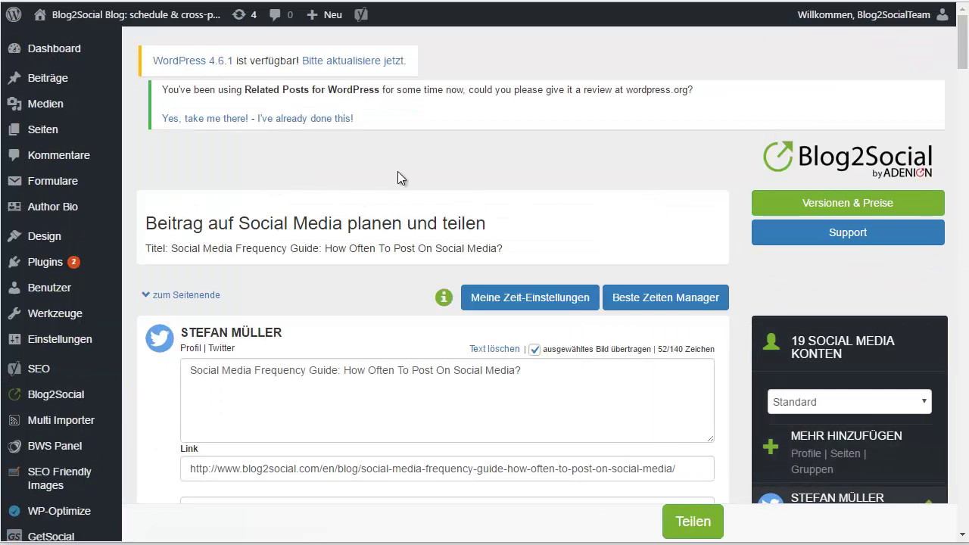
scroll(733, 298, "down", 2)
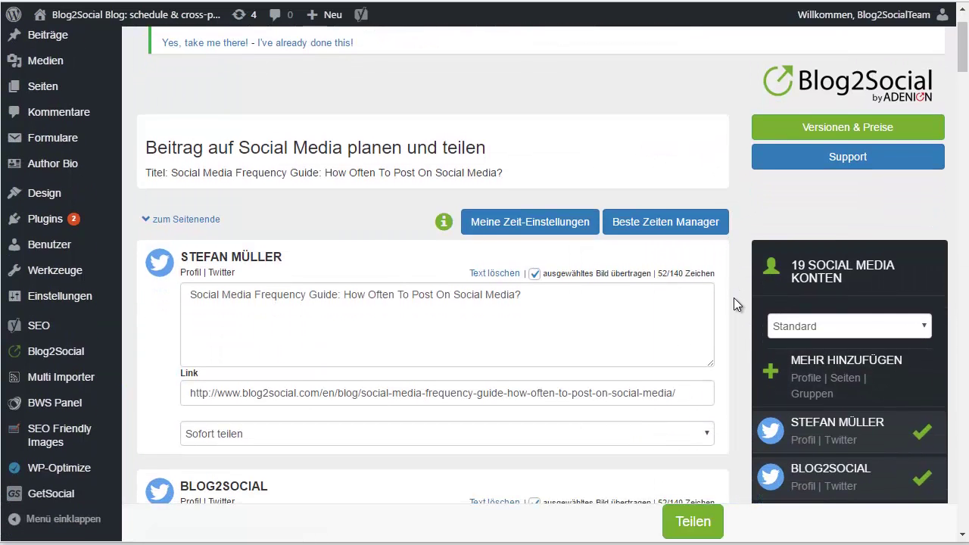
scroll(741, 252, "down", 2)
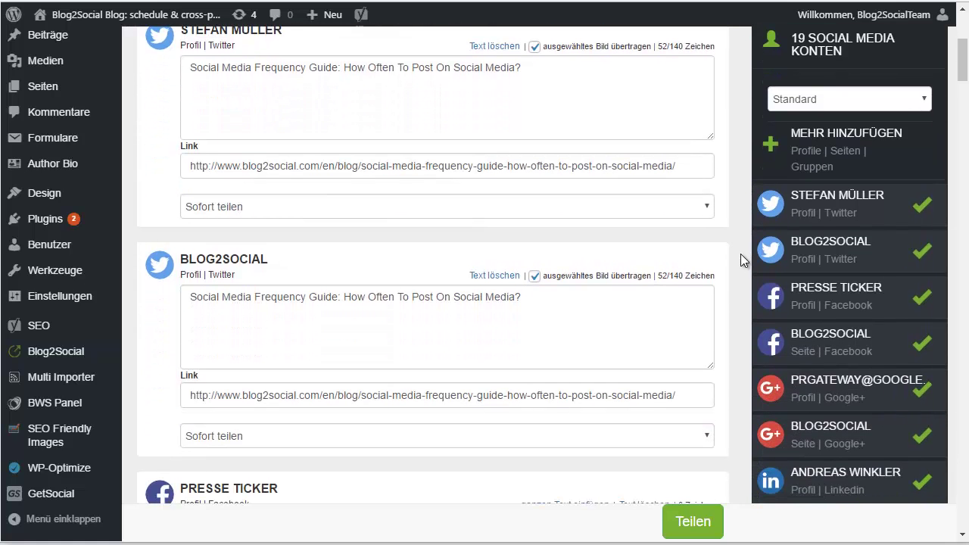
scroll(741, 260, "down", 1)
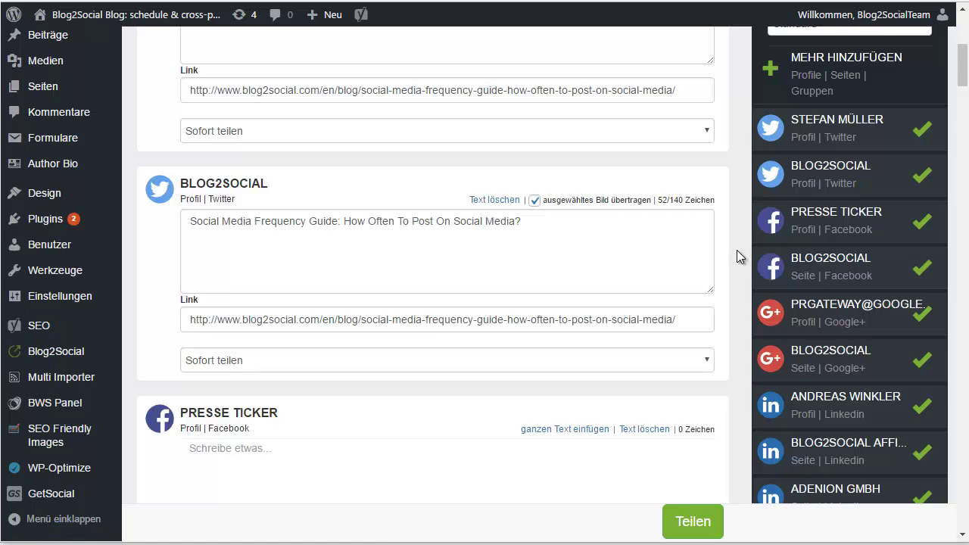
scroll(741, 258, "down", 5)
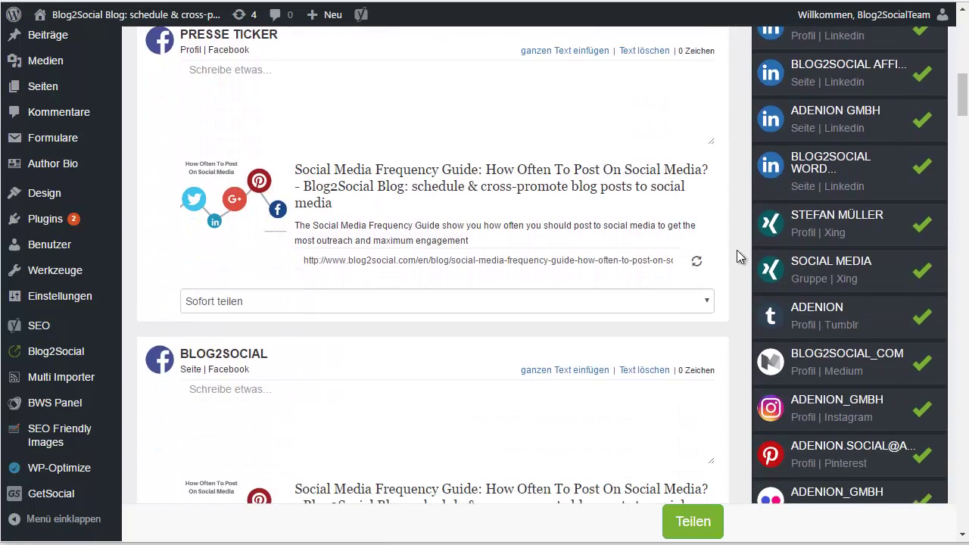
scroll(741, 257, "down", 4)
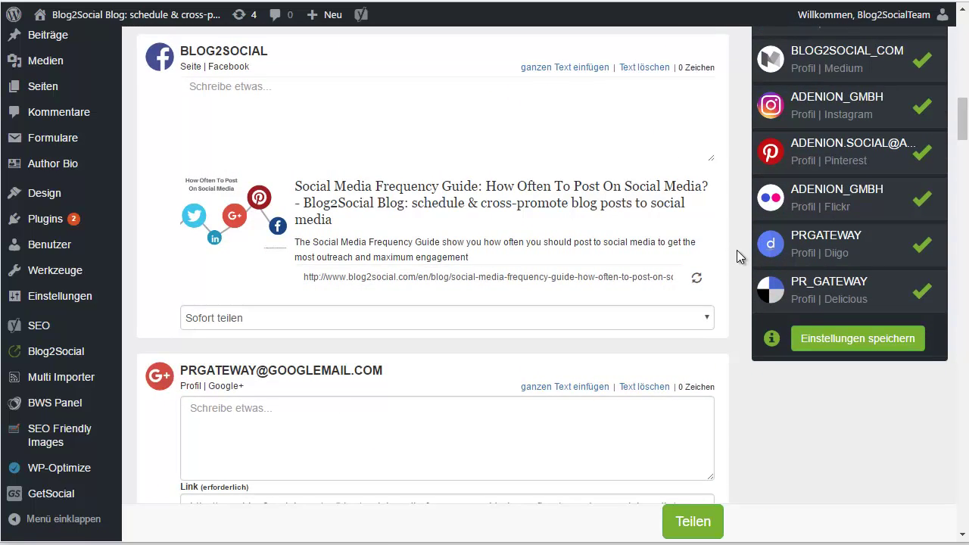
scroll(737, 252, "down", 4)
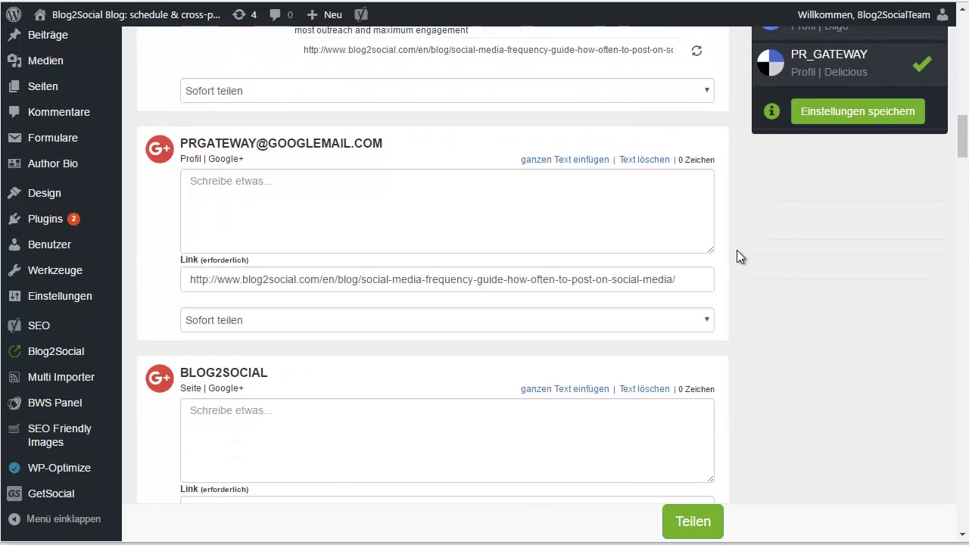
scroll(737, 251, "down", 4)
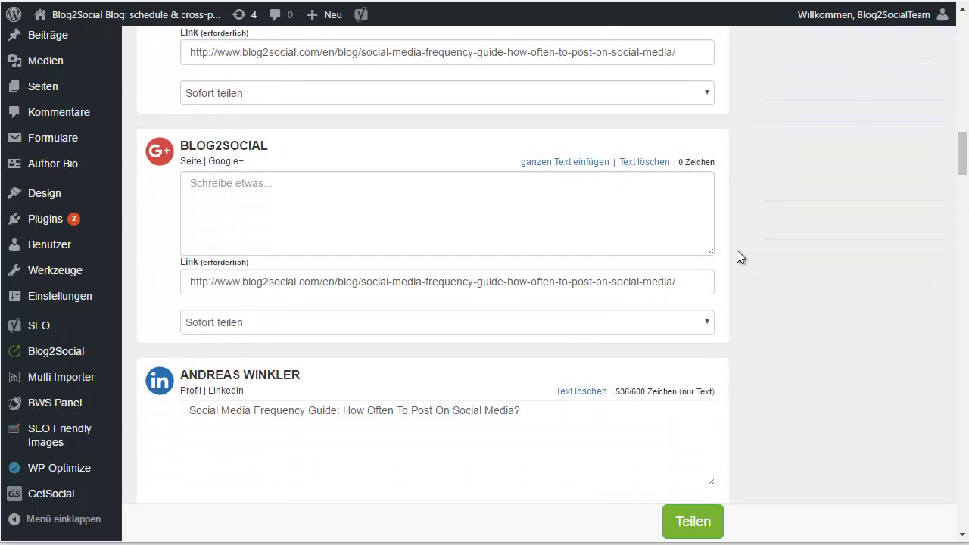
scroll(736, 250, "down", 8)
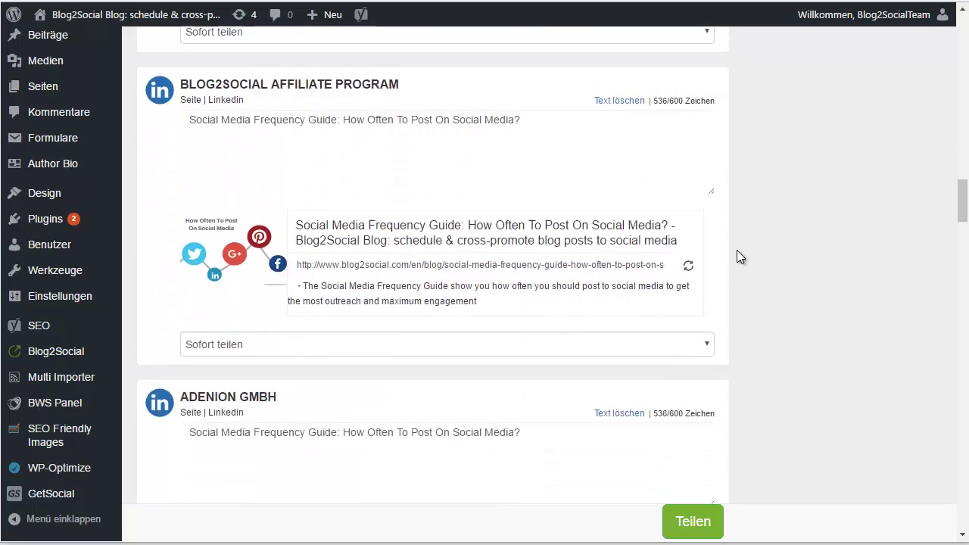
scroll(736, 252, "down", 2)
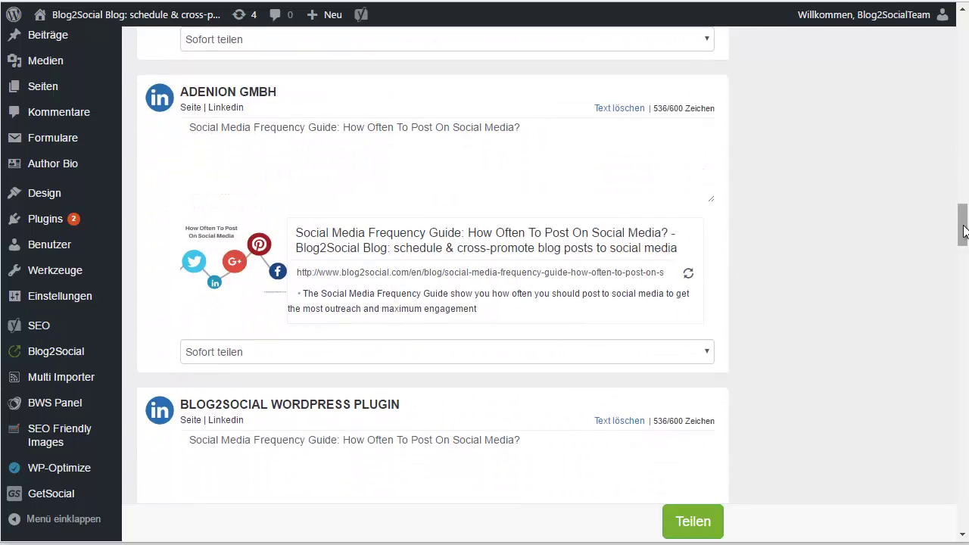
left_click_drag(962, 219, 962, 522)
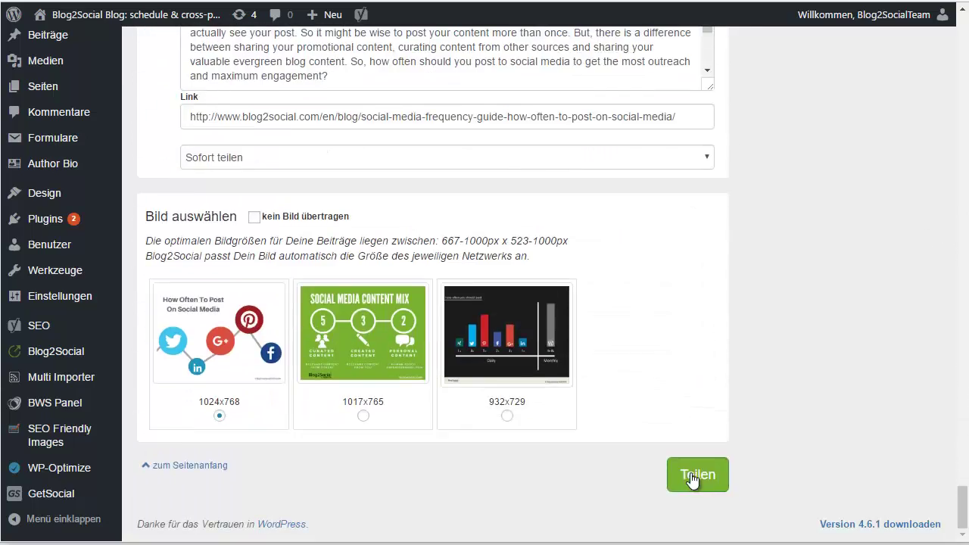
Turn "Social Media" at the end of the Blog2Social Twitter post text into the hashtag #SocialMedia
left_click_drag(964, 506, 959, 110)
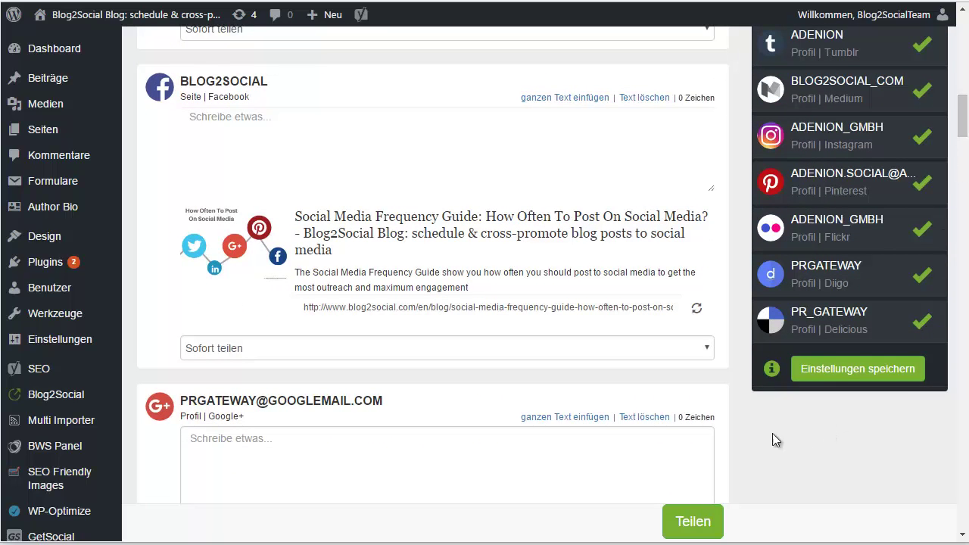
scroll(799, 472, "up", 2)
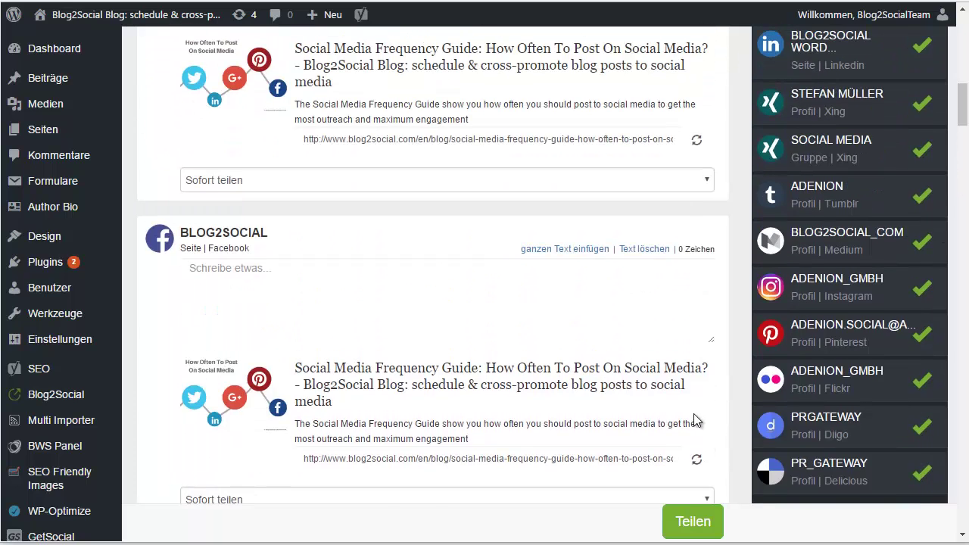
scroll(692, 419, "up", 3)
scroll(693, 421, "up", 2)
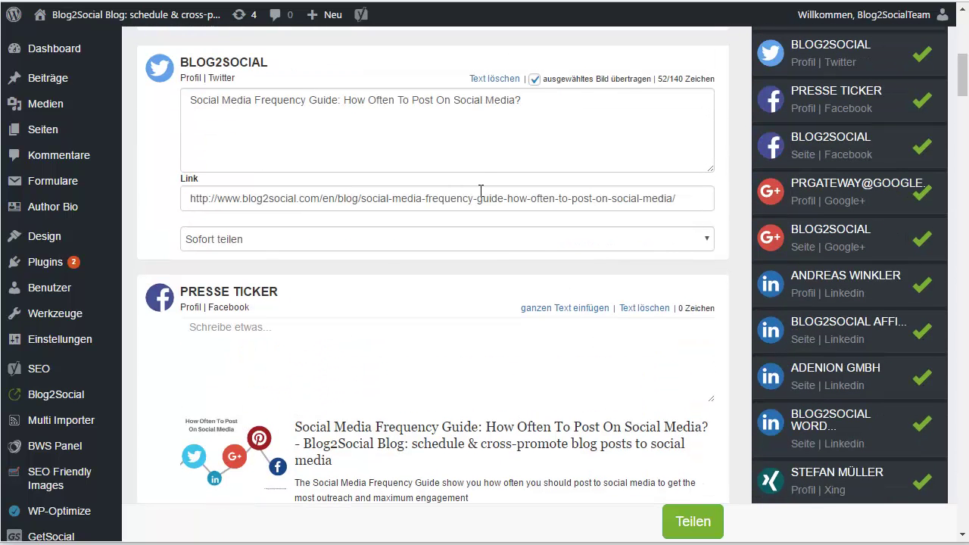
left_click(455, 100)
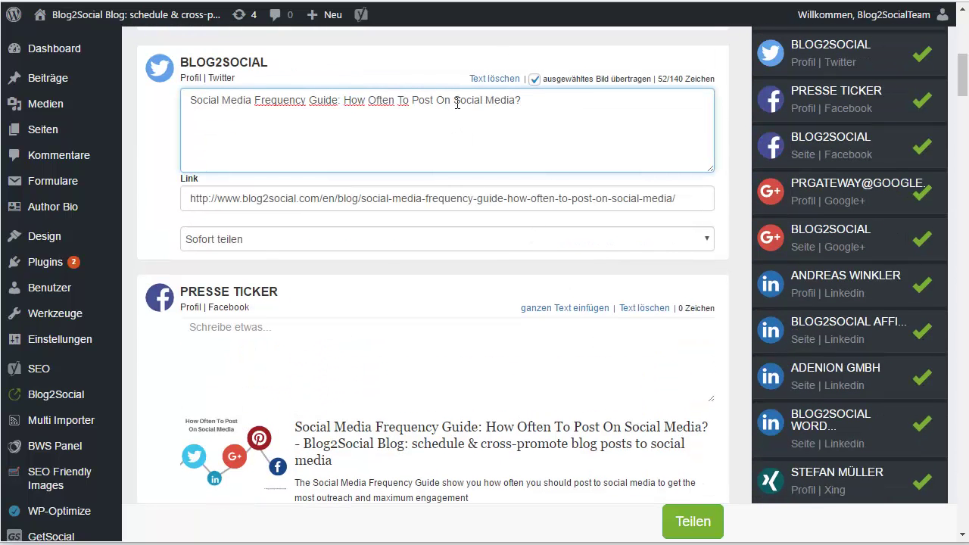
type("#")
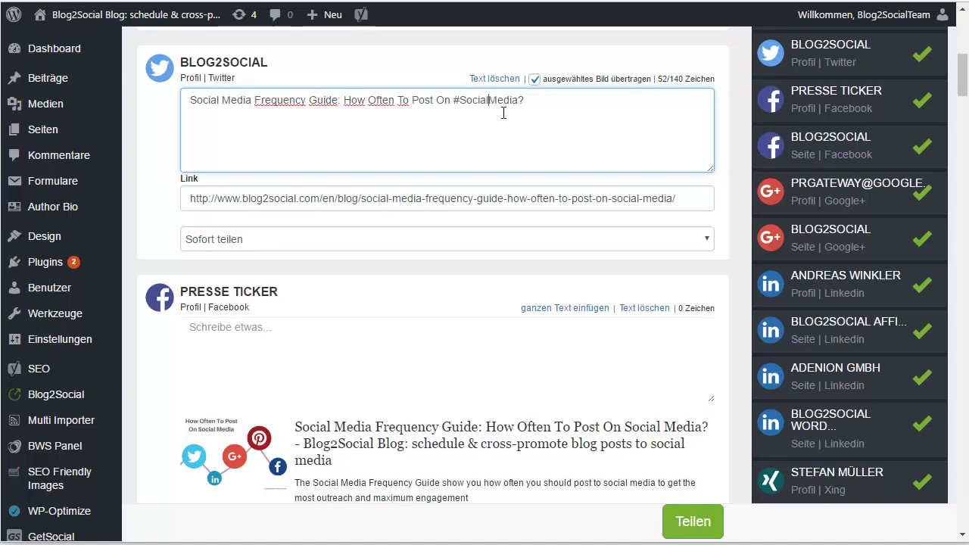
Enter the comment "Wie oft teilen Sie Updates auf Social Media?" for the Presse Ticker Facebook profile
scroll(445, 178, "down", 2)
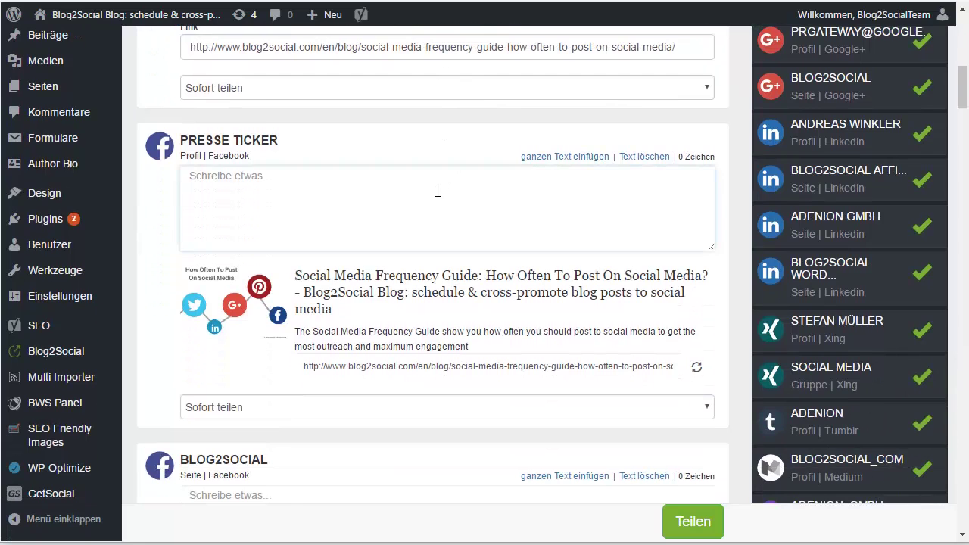
type("Wie oft teilen Sie Updates auf Social Media?")
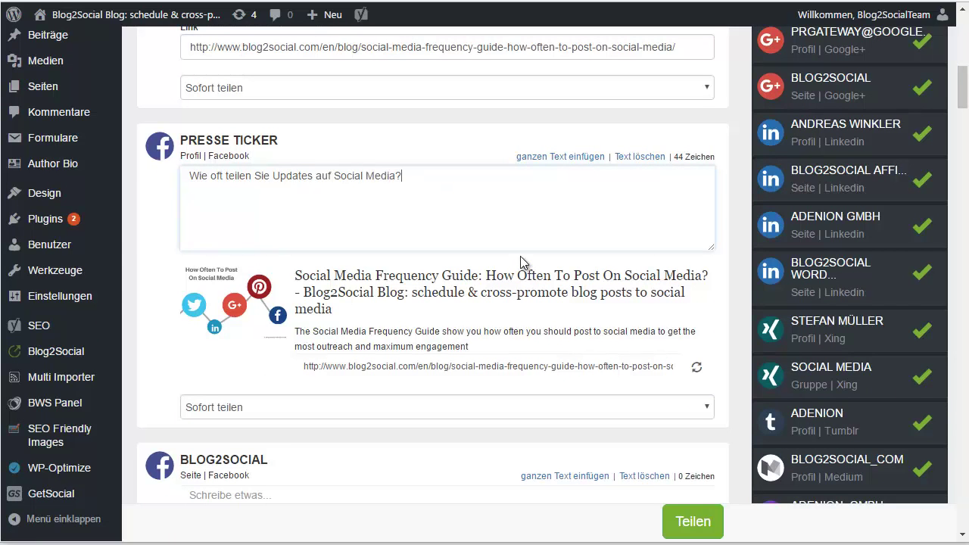
Set the first Twitter profile's post to "Beitrag einmal planen" and apply the Beste Zeiten Manager schedule
left_click_drag(961, 94, 950, 329)
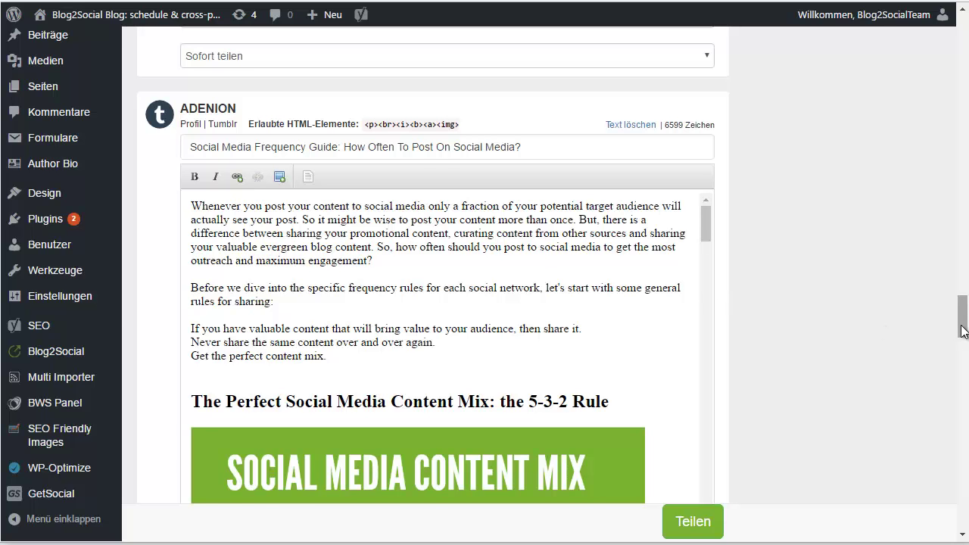
left_click_drag(963, 330, 957, 62)
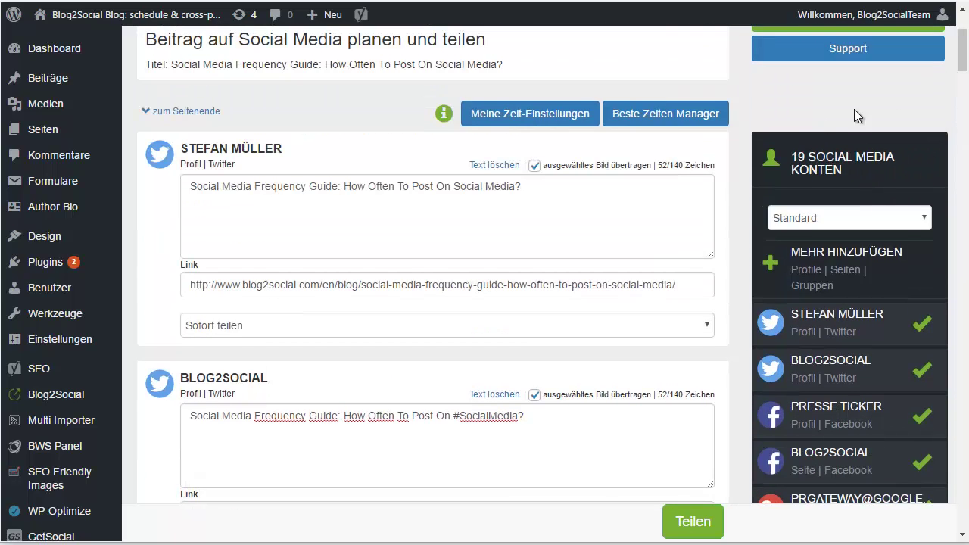
left_click(704, 328)
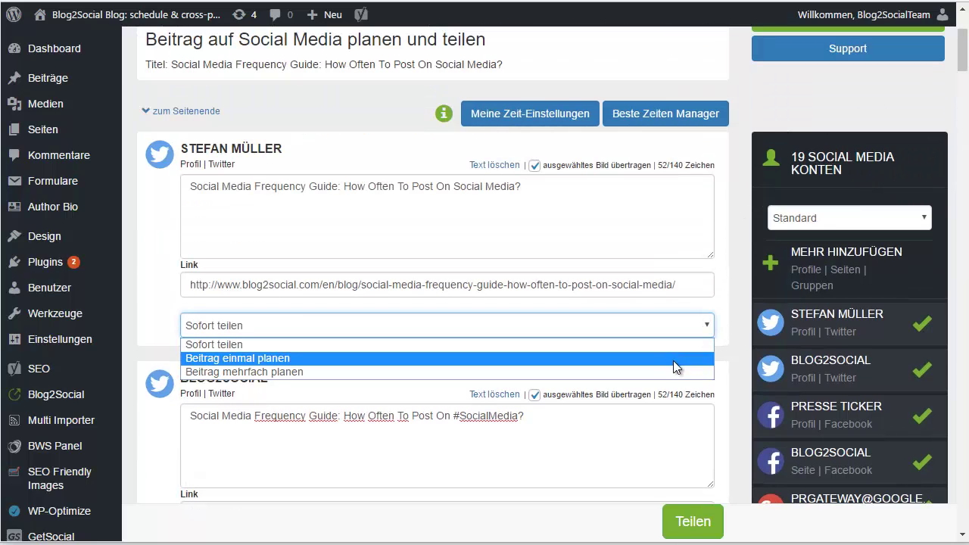
left_click(672, 359)
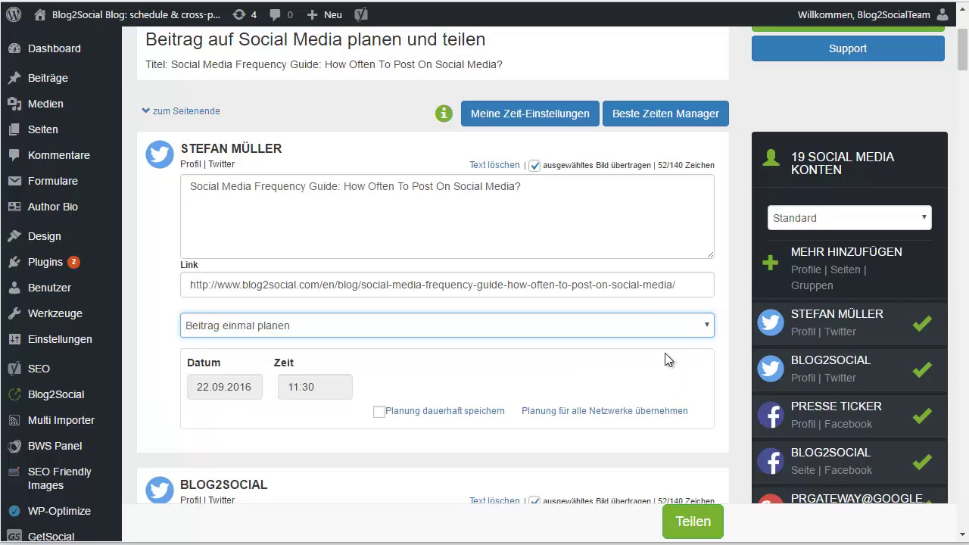
left_click(663, 120)
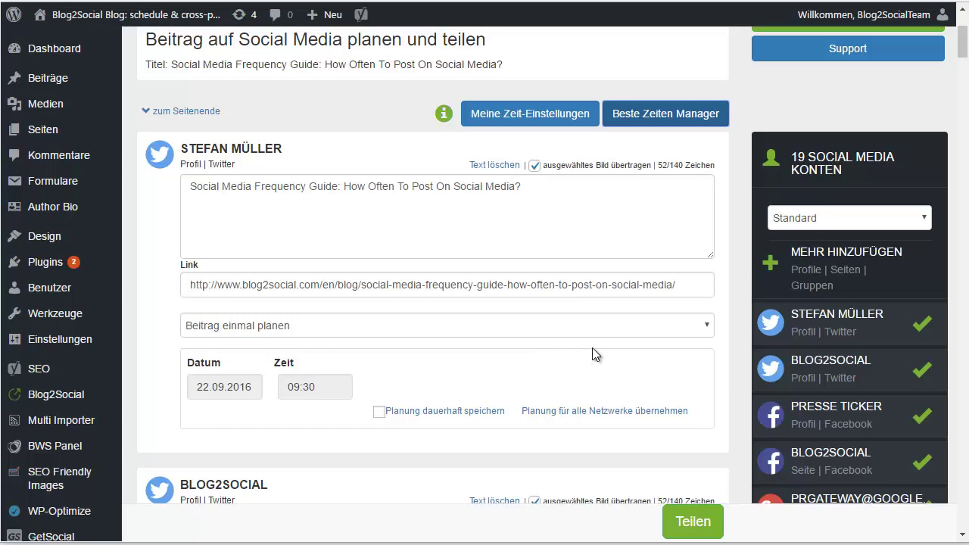
Check the planned date and time of both Twitter posts
scroll(592, 351, "down", 1)
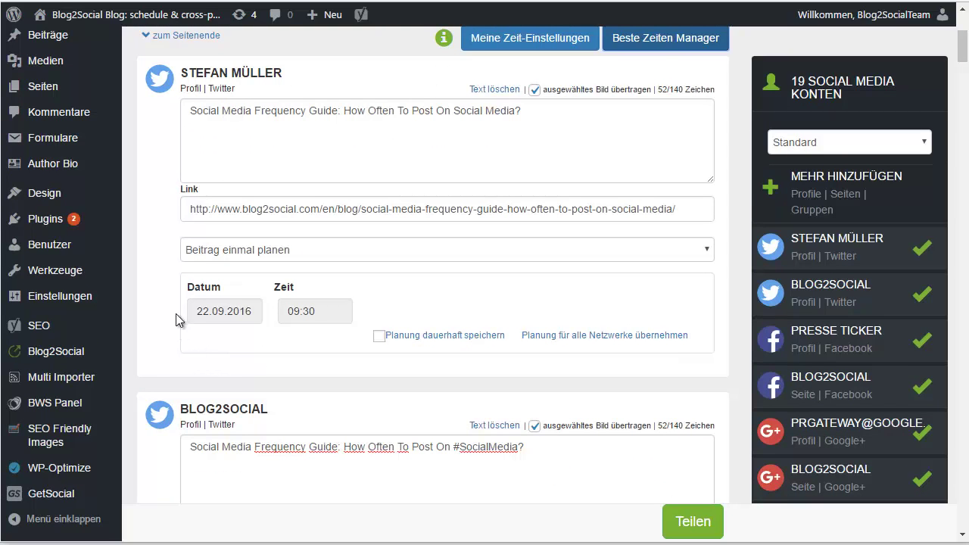
scroll(301, 352, "down", 4)
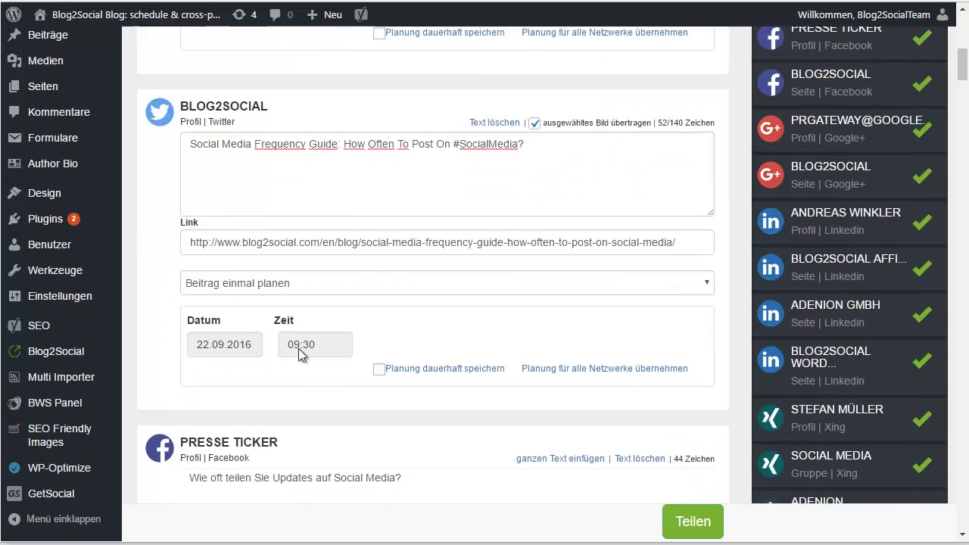
left_click(296, 347)
scroll(471, 348, "up", 5)
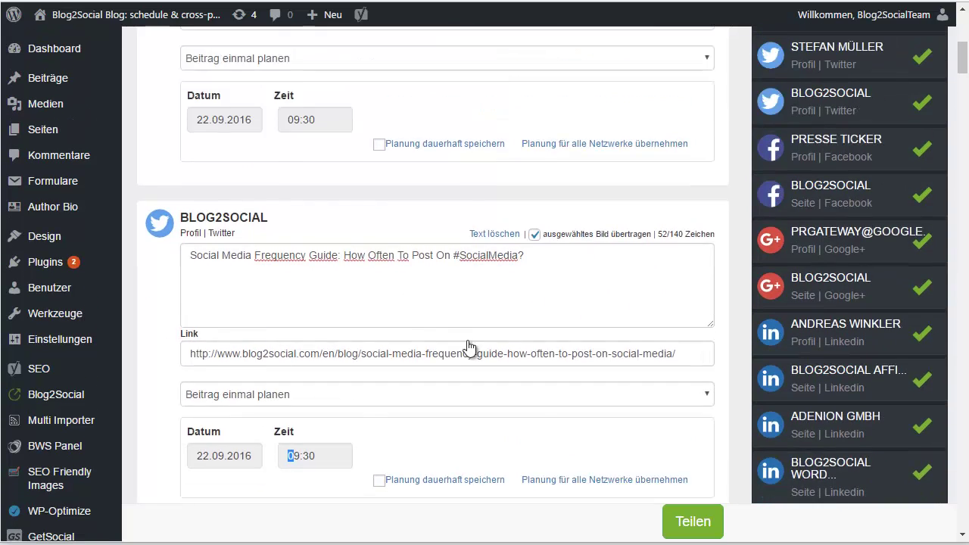
scroll(614, 295, "up", 1)
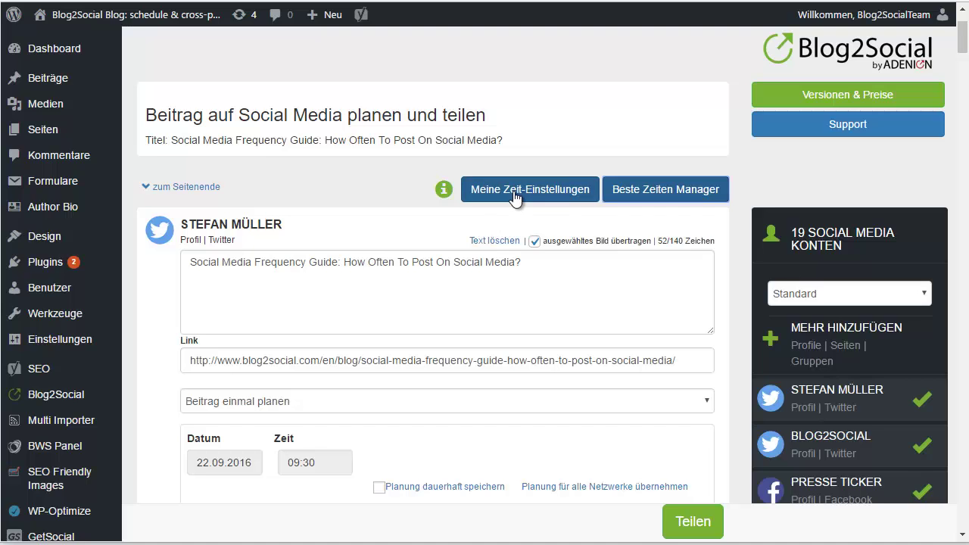
Switch the first Twitter profile's post to "Beitrag mehrfach planen" and add a second appointment series
scroll(523, 302, "down", 1)
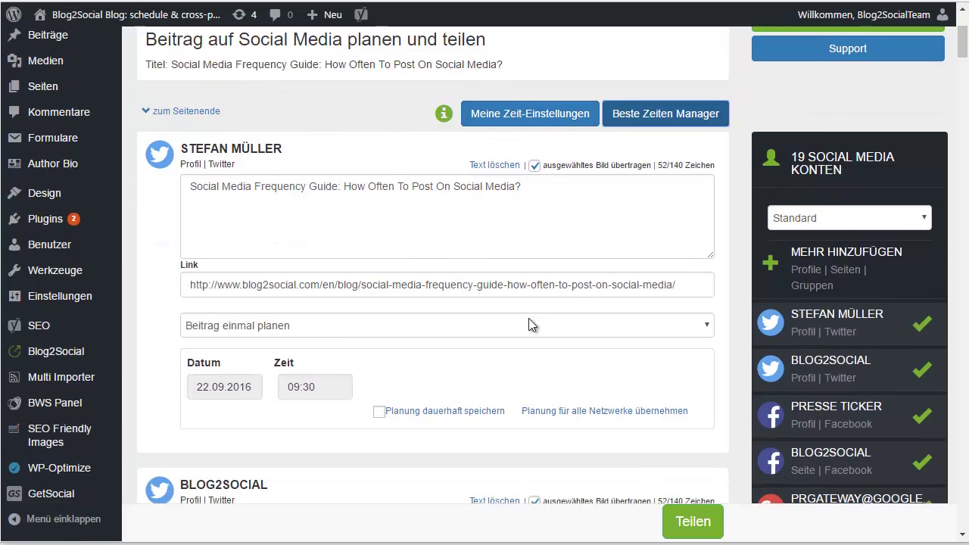
left_click(690, 333)
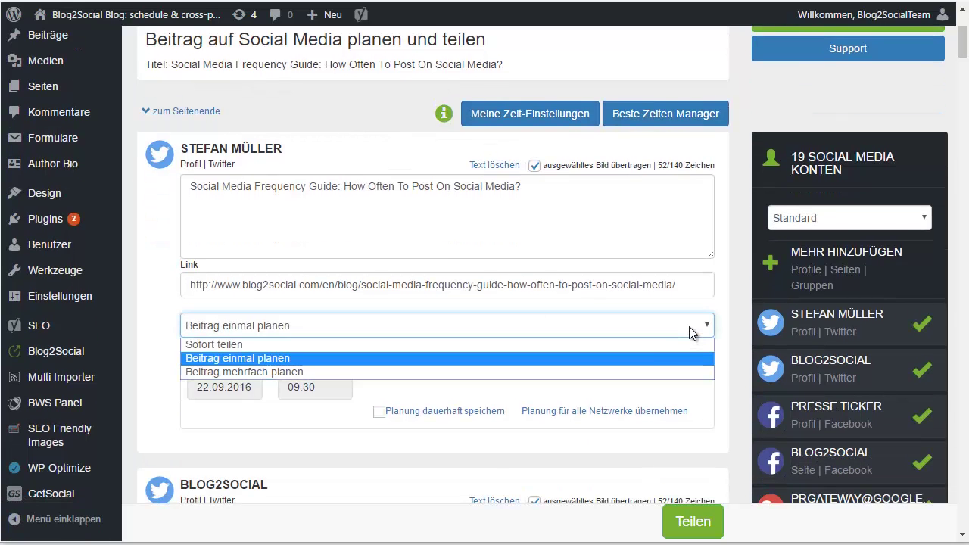
left_click(605, 372)
scroll(624, 368, "down", 1)
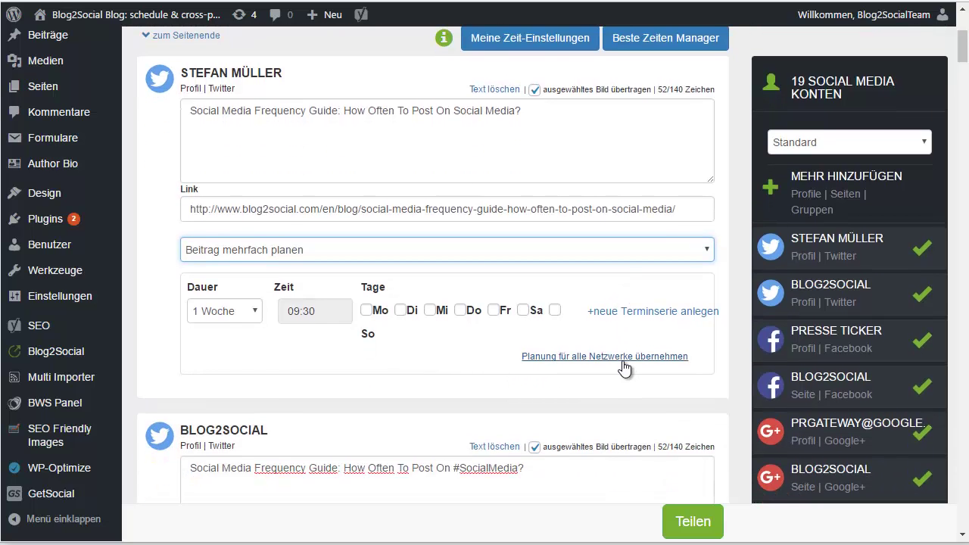
scroll(624, 368, "down", 1)
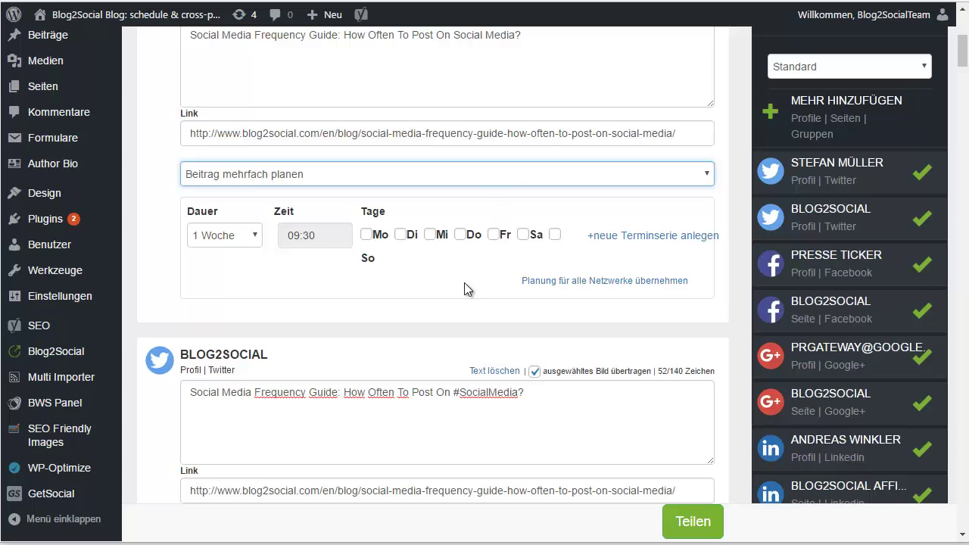
left_click(634, 236)
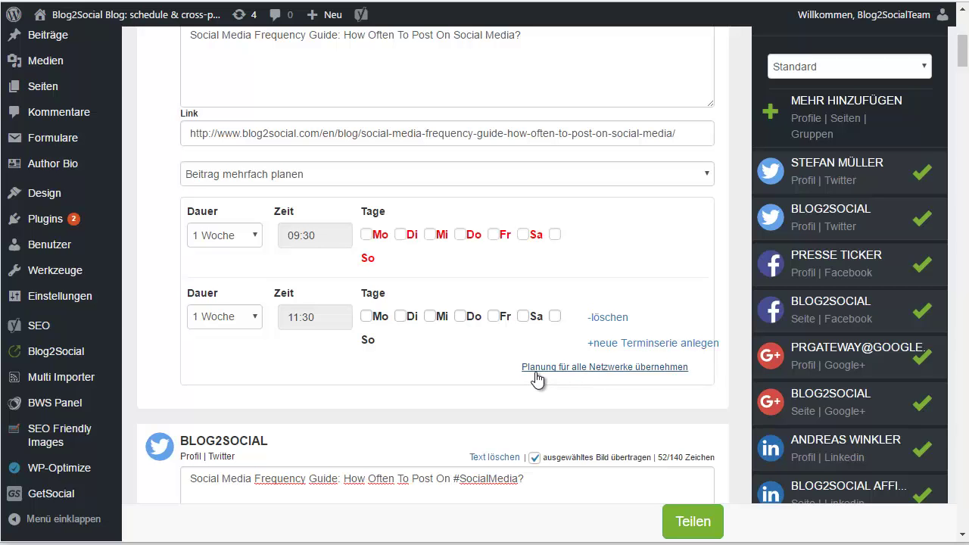
Review the scheduling settings of the Blog2Social Twitter profile and the Presse Ticker Facebook profile
scroll(625, 392, "down", 2)
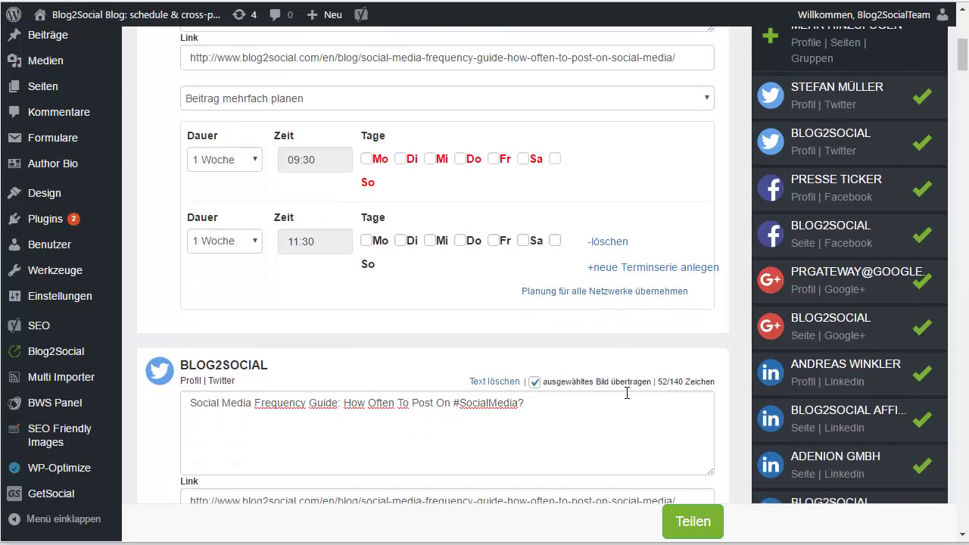
scroll(626, 392, "down", 4)
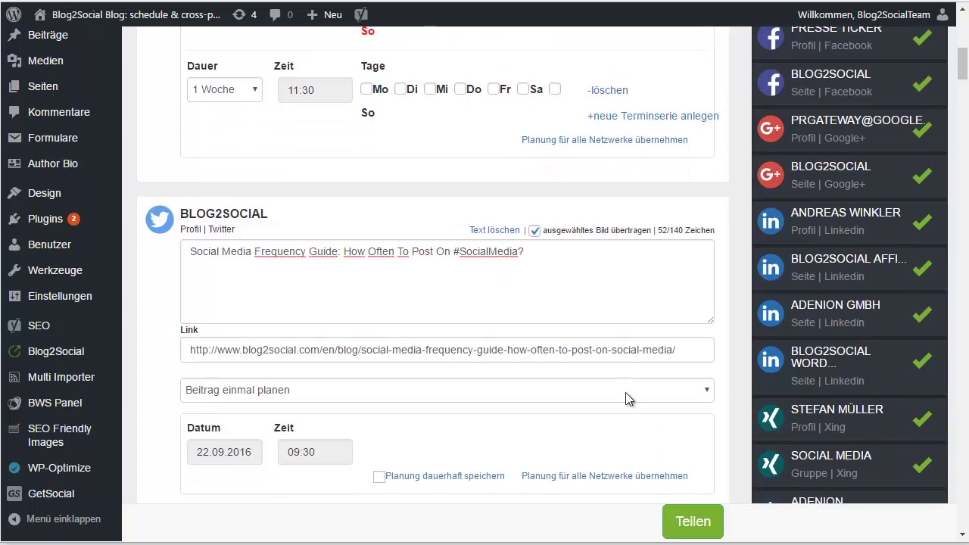
scroll(626, 392, "down", 2)
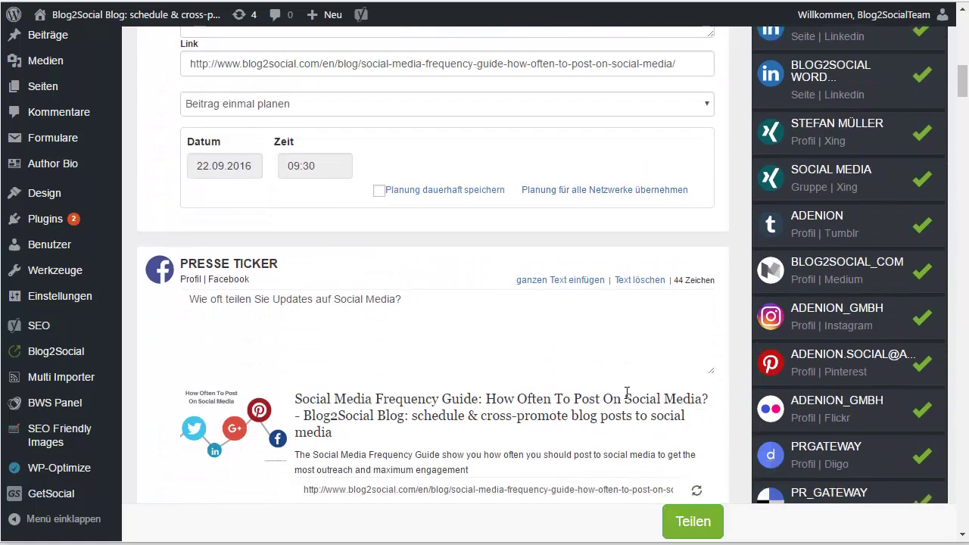
scroll(627, 392, "down", 1)
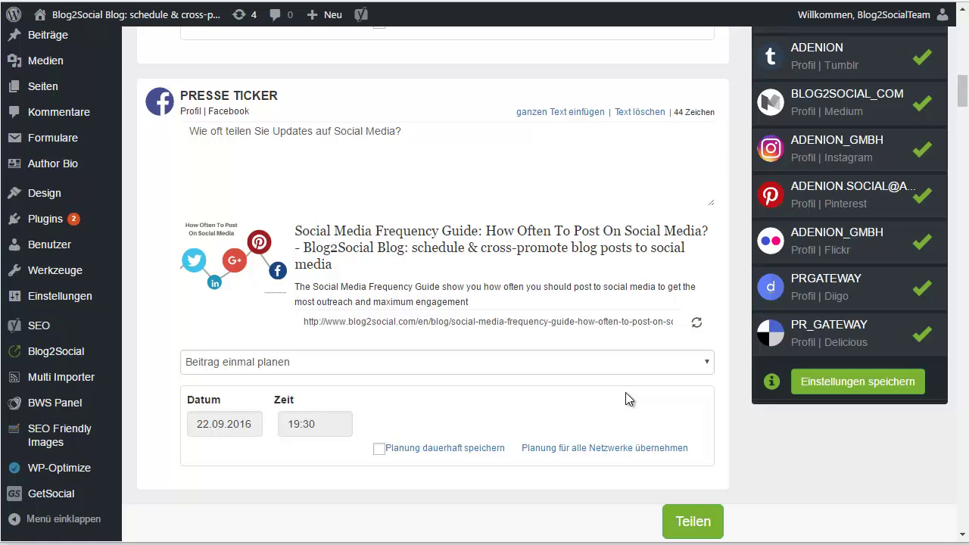
scroll(625, 393, "down", 2)
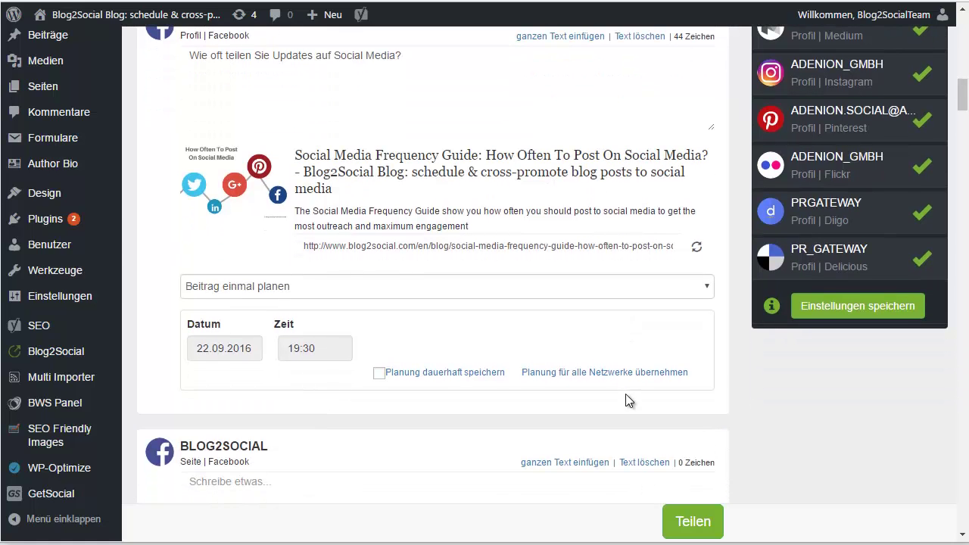